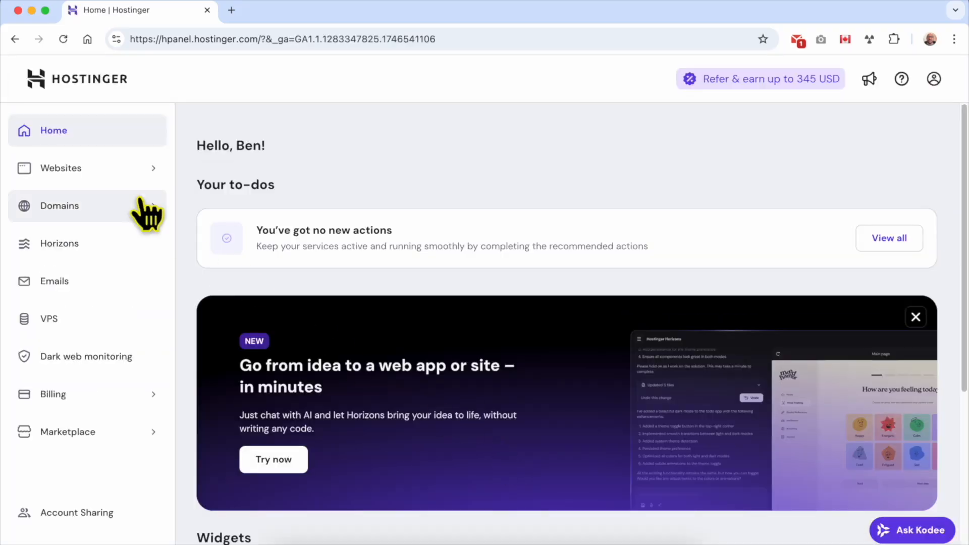
# Step: Open the list of websites and view the live benstutorial.com site
pyautogui.click(100, 172)
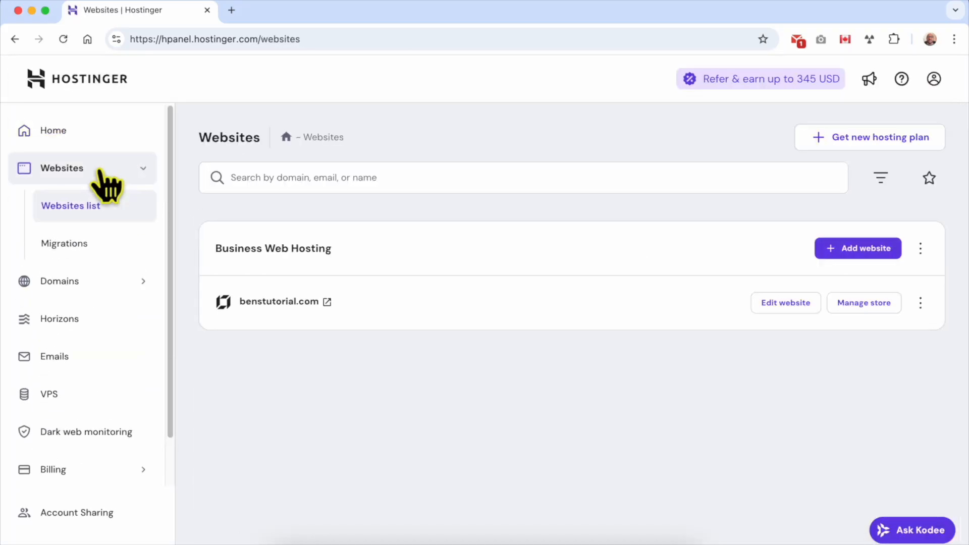
pyautogui.doubleClick(430, 307)
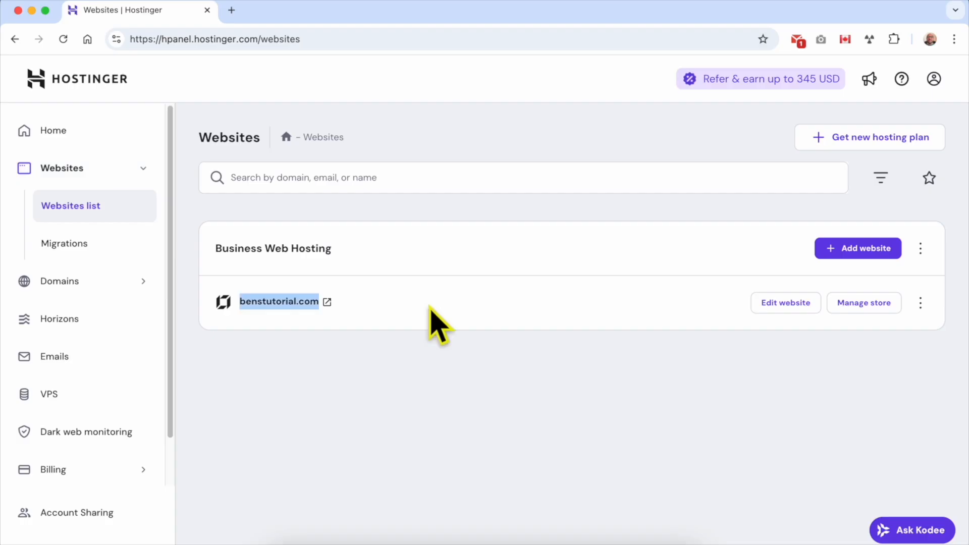
pyautogui.click(430, 306)
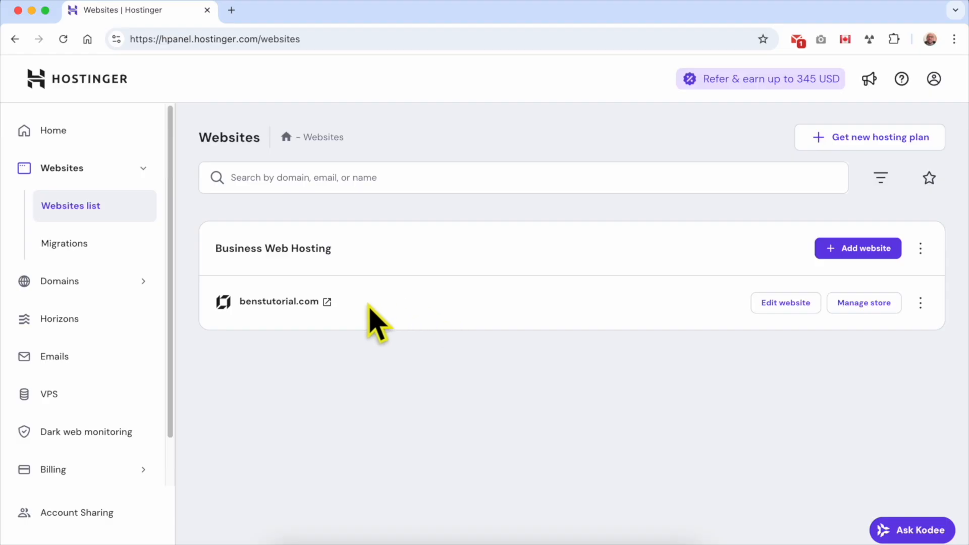
pyautogui.click(328, 302)
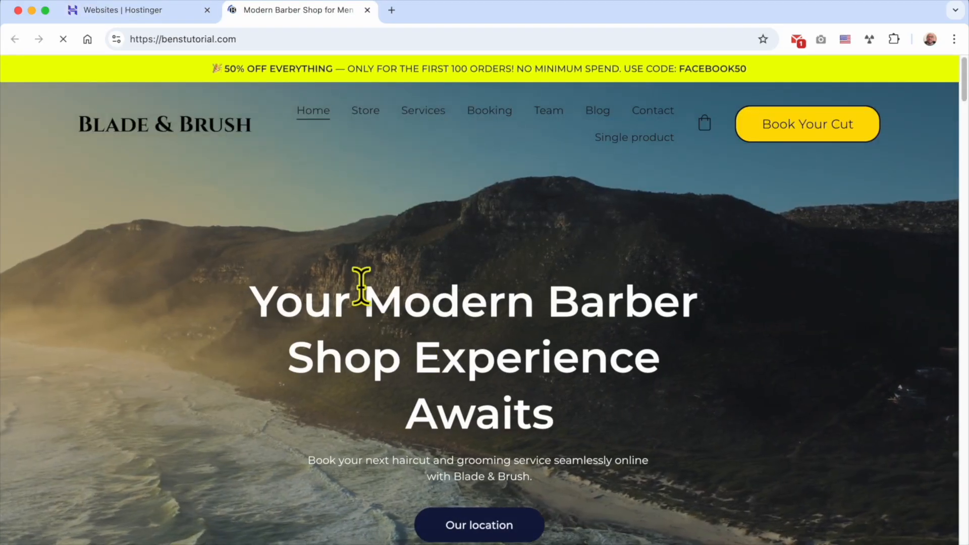
# Step: View benstutorial.com in the website editor and return to the websites list
pyautogui.click(164, 12)
pyautogui.click(785, 303)
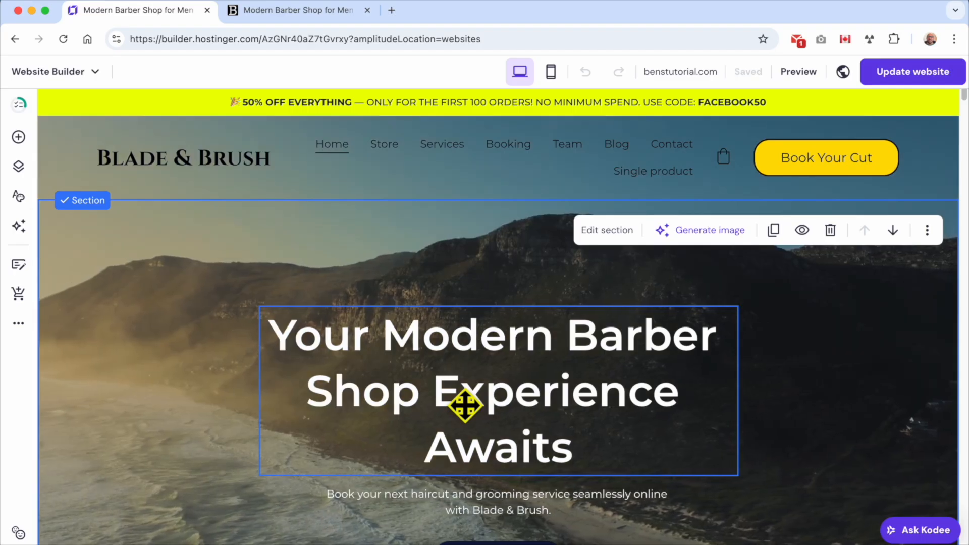
pyautogui.click(15, 39)
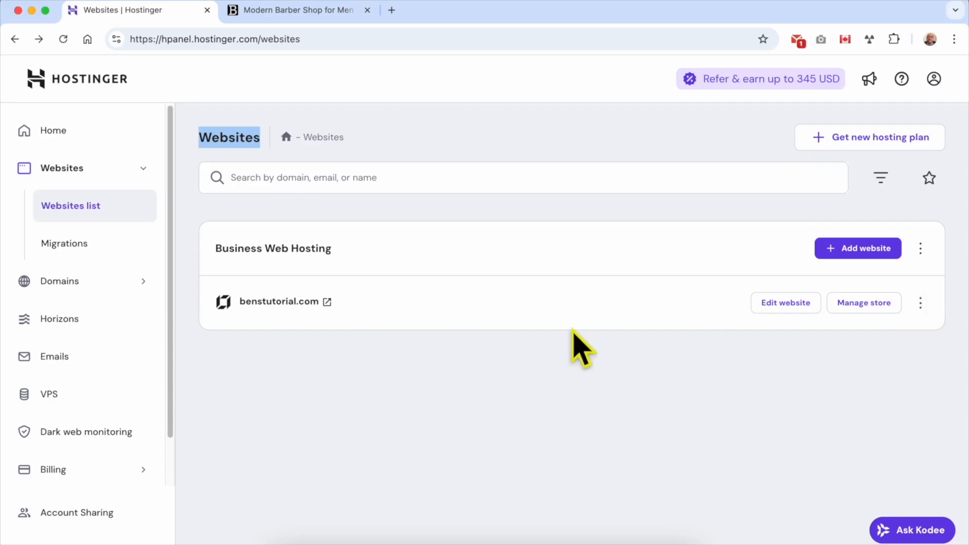
# Step: Duplicate the benstutorial.com website onto the Business Web Hosting plan and refresh the websites list
pyautogui.click(921, 302)
pyautogui.click(921, 302)
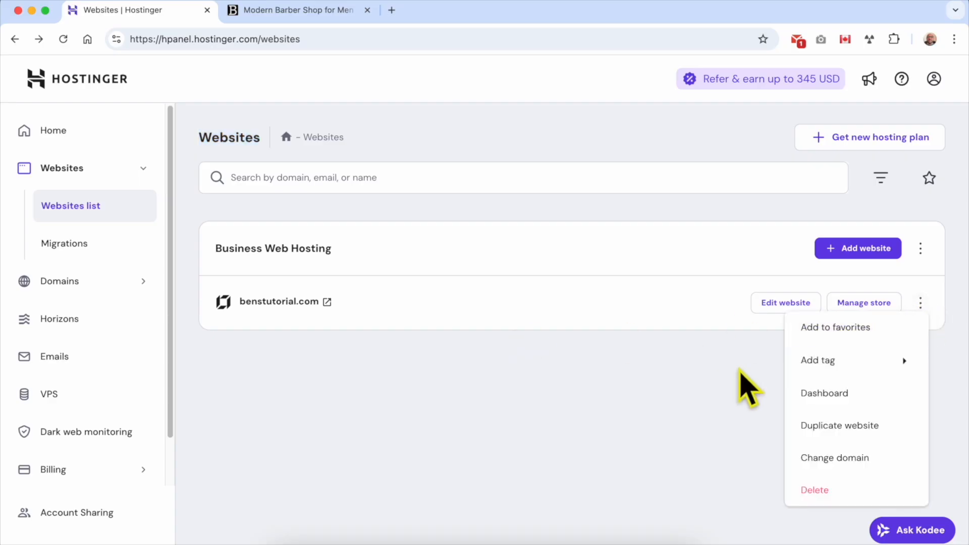
pyautogui.click(921, 302)
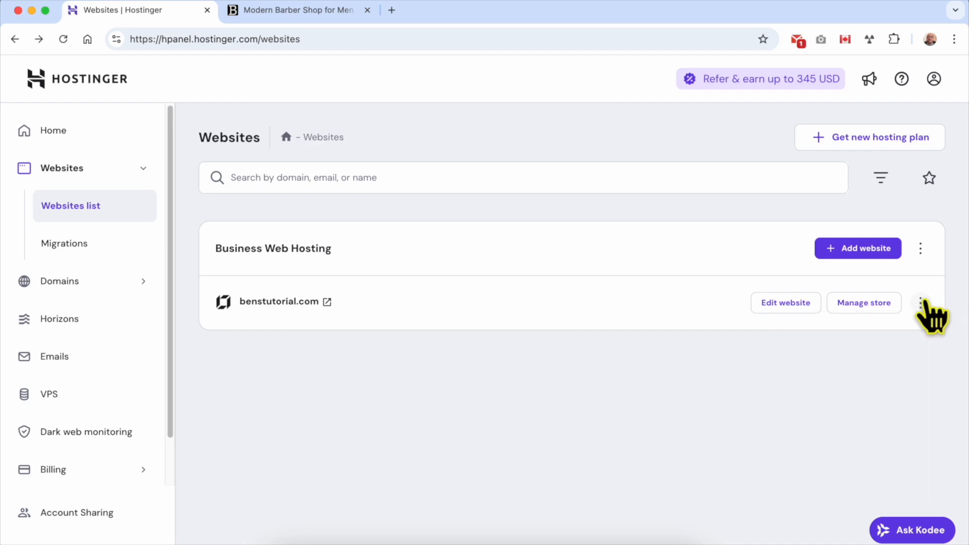
pyautogui.click(920, 303)
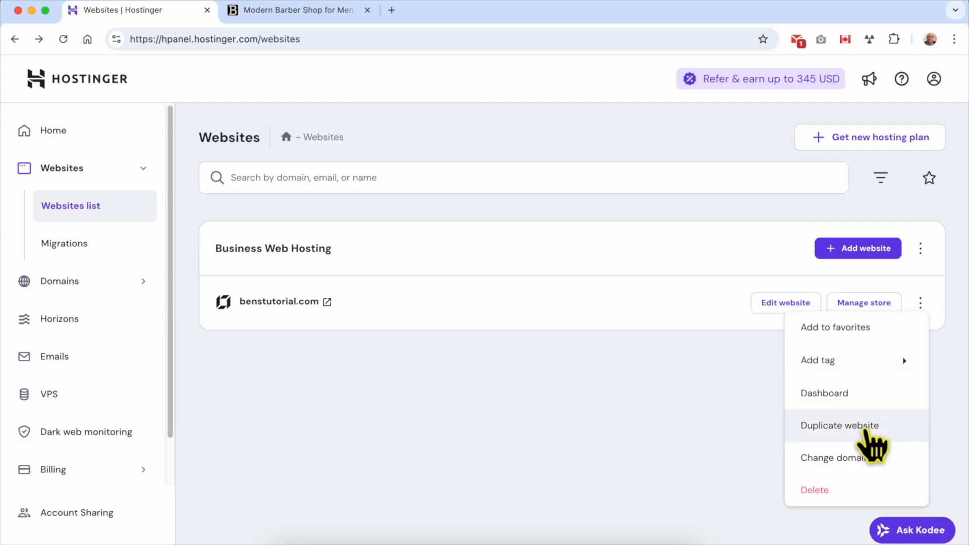
pyautogui.click(872, 442)
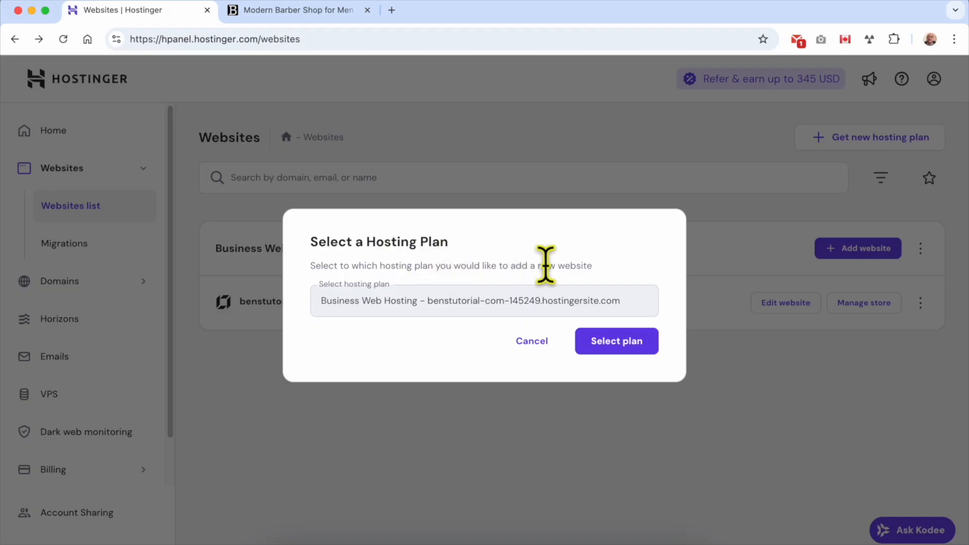
pyautogui.moveTo(320, 302); pyautogui.dragTo(419, 305)
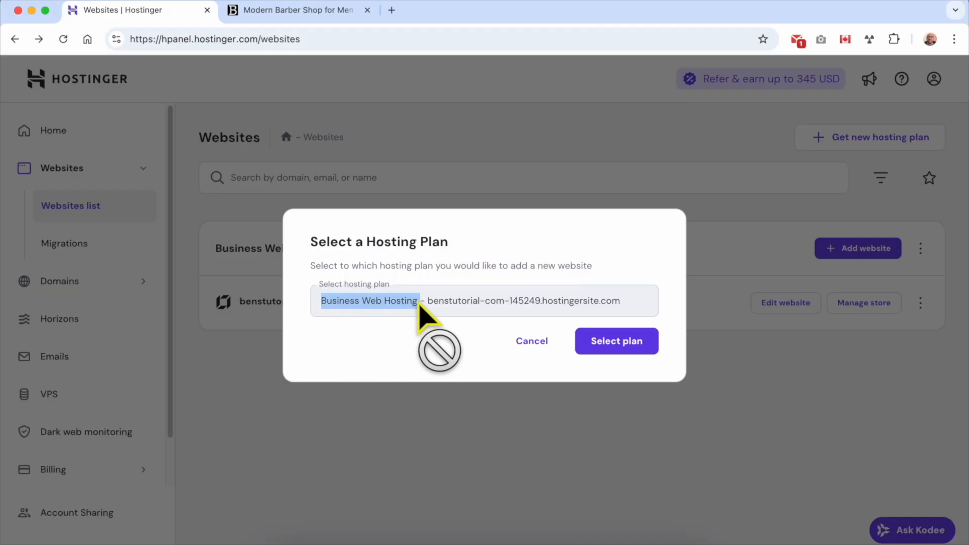
pyautogui.click(619, 343)
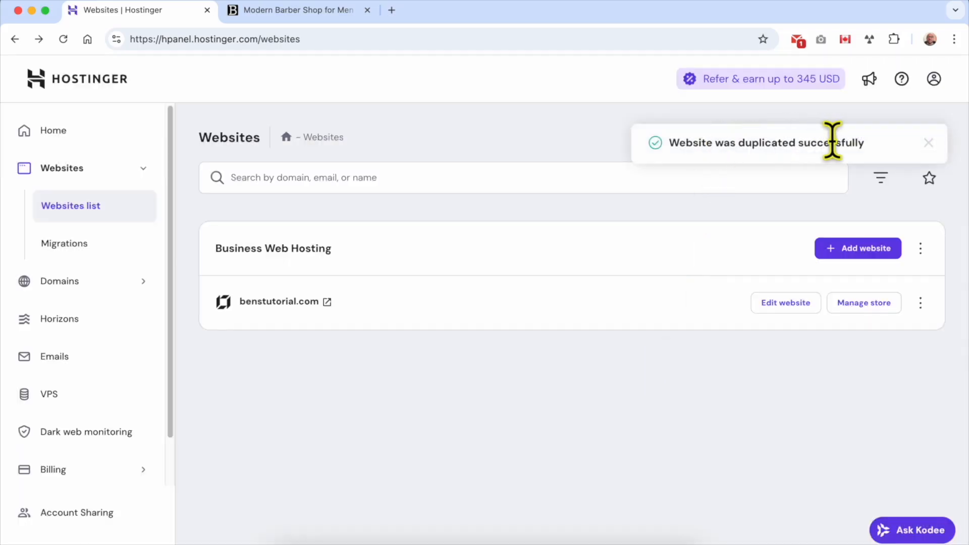
pyautogui.click(63, 40)
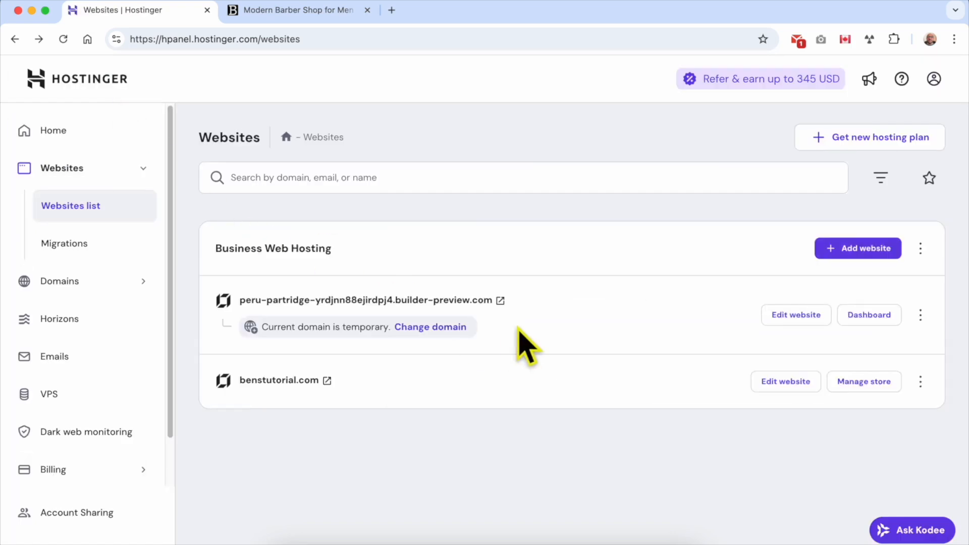
# Step: Open the duplicated site in the editor, compare its home page with the live benstutorial.com site, and return to the websites list
pyautogui.tripleClick(544, 304)
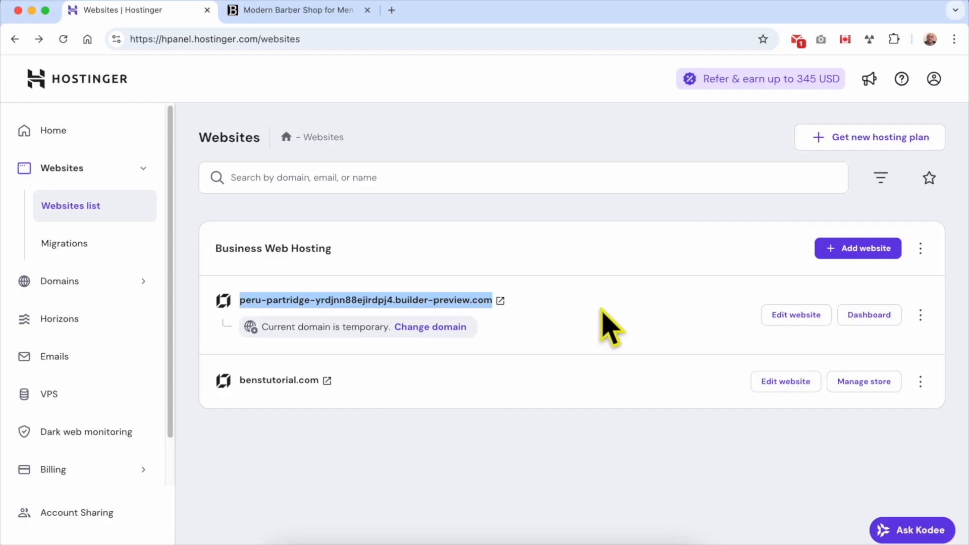
pyautogui.click(780, 317)
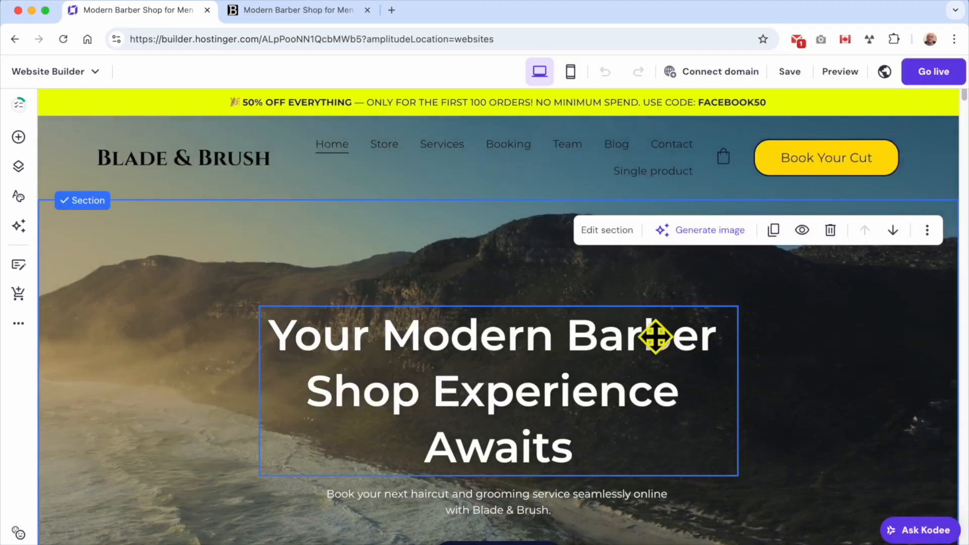
pyautogui.scroll(-8, 602, 332)
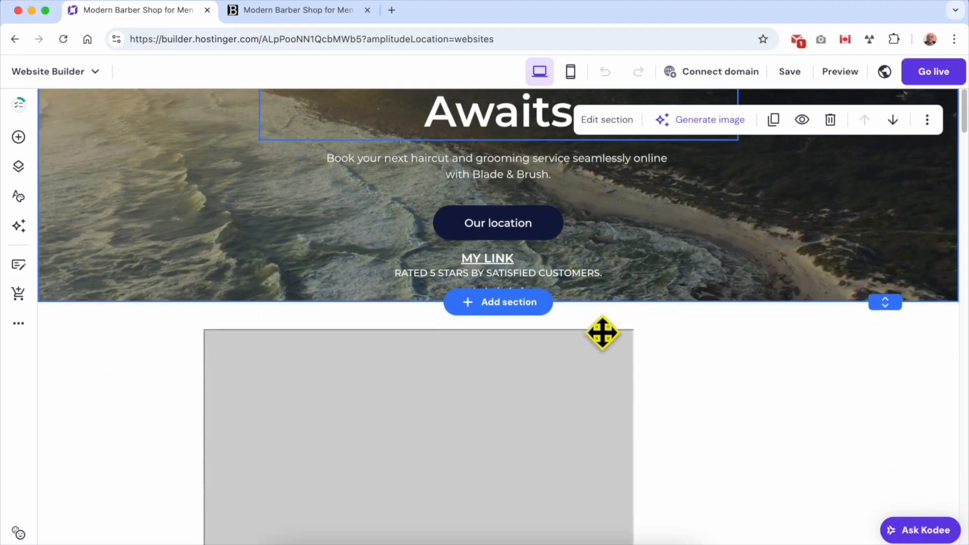
pyautogui.scroll(-10, 602, 333)
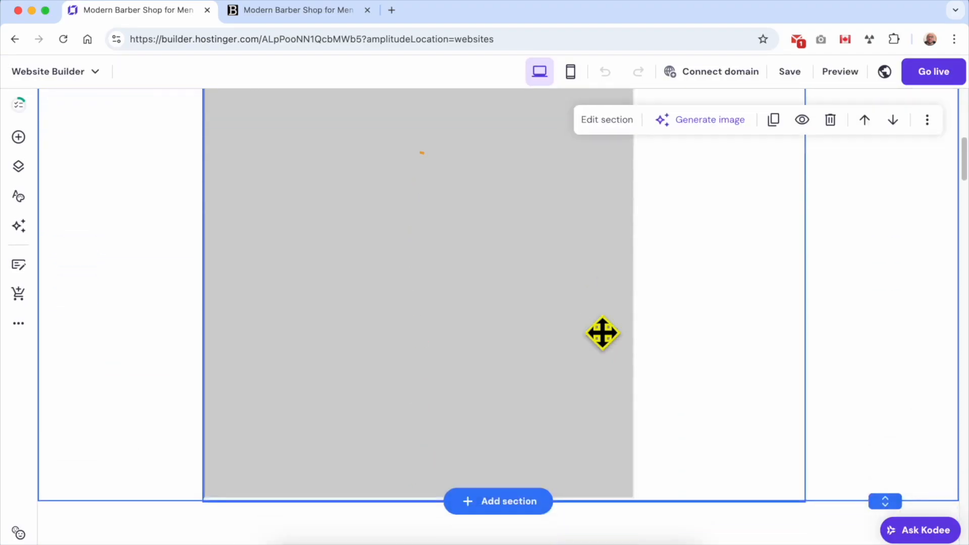
pyautogui.scroll(6, 603, 335)
pyautogui.scroll(10, 603, 336)
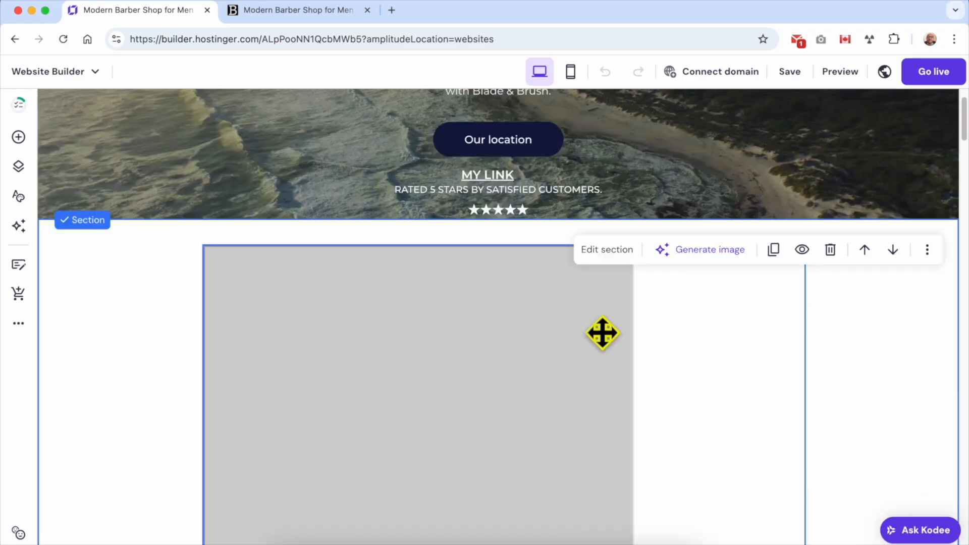
pyautogui.click(333, 19)
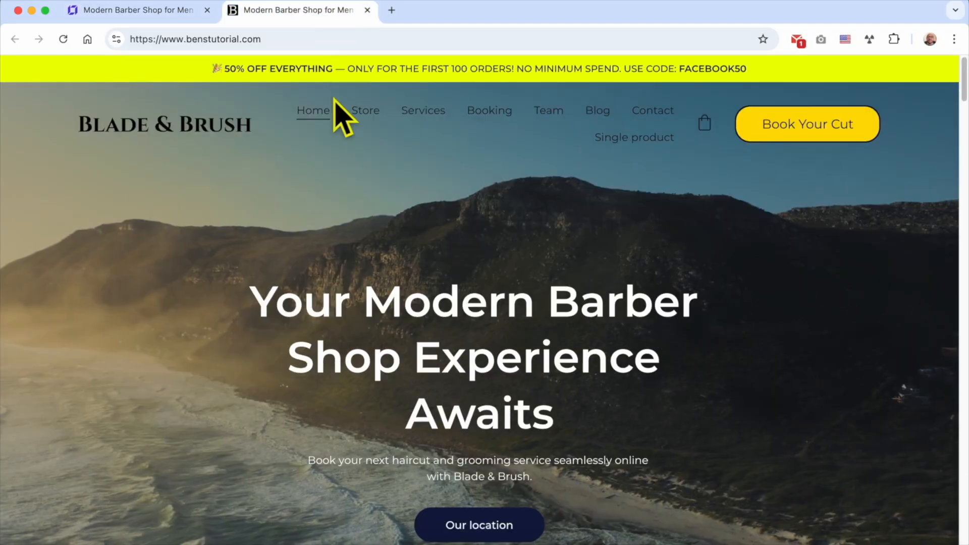
pyautogui.click(173, 16)
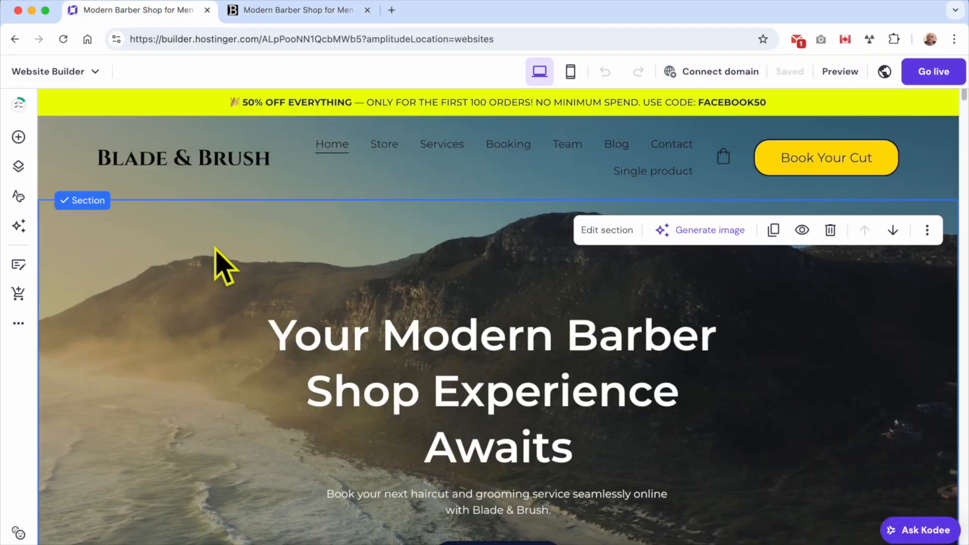
pyautogui.click(12, 39)
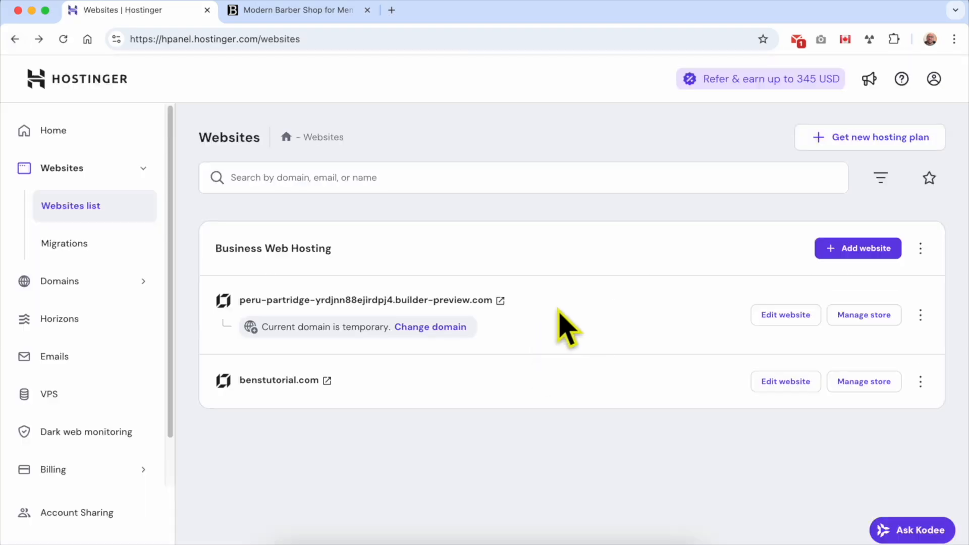
pyautogui.tripleClick(559, 305)
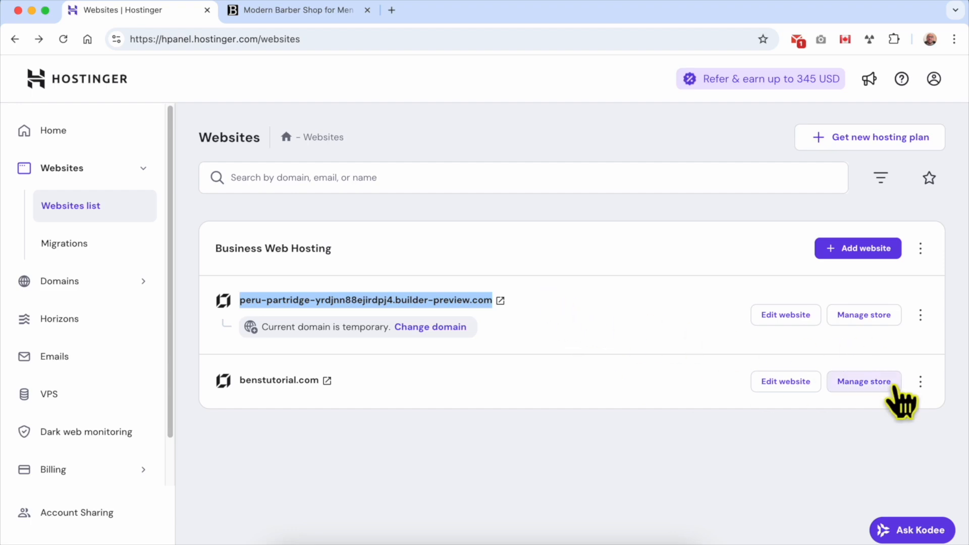
pyautogui.click(921, 382)
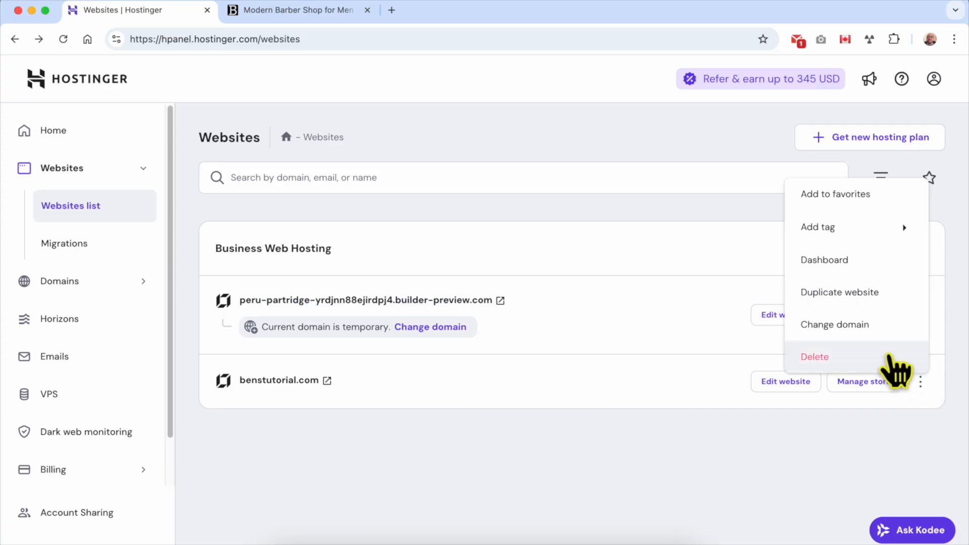
pyautogui.click(815, 357)
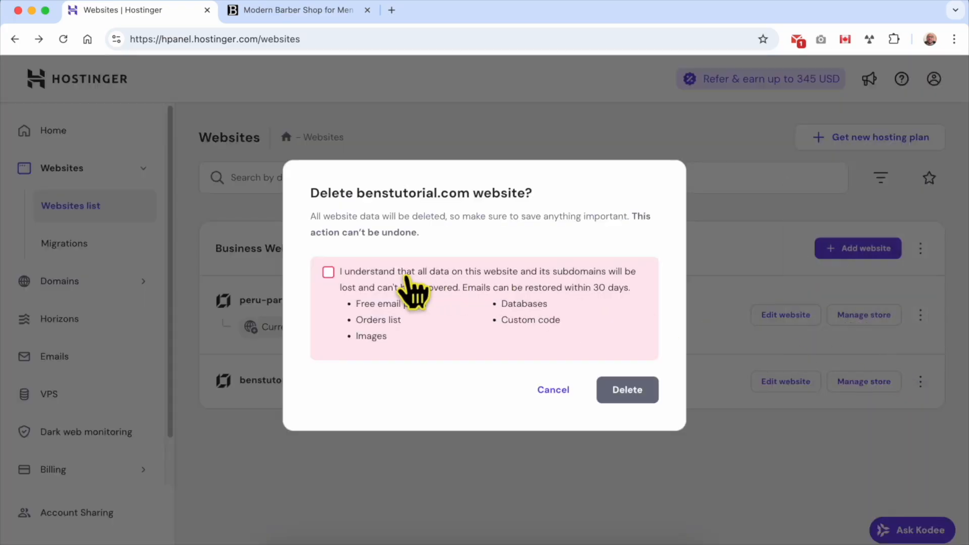
pyautogui.click(550, 391)
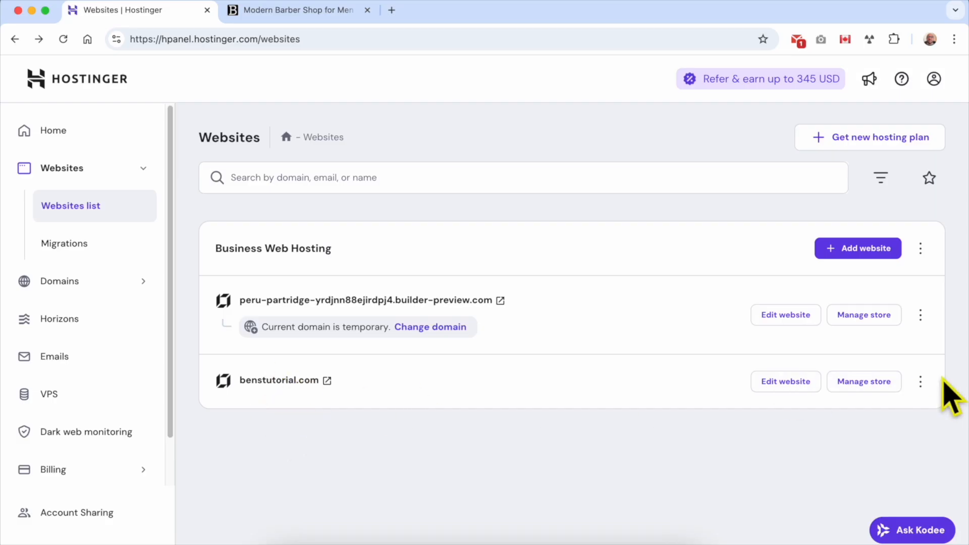
# Step: Delete the benstutorial.com website, acknowledging that all its data will be lost, and refresh the websites list
pyautogui.click(921, 383)
pyautogui.click(881, 356)
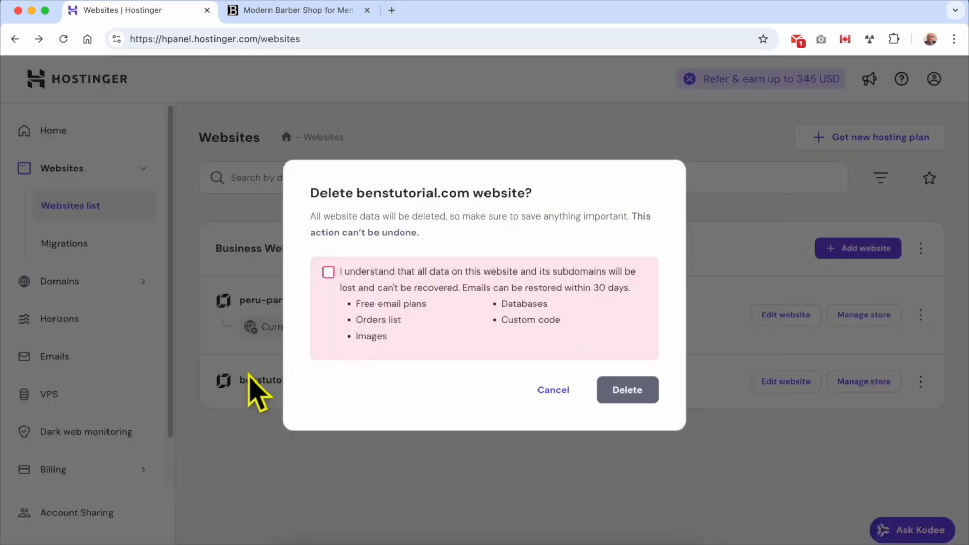
pyautogui.click(366, 273)
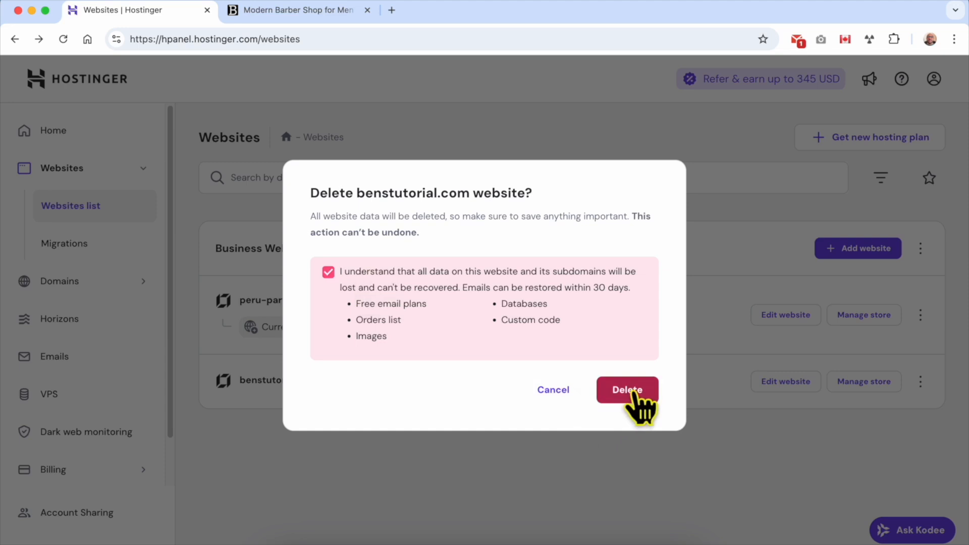
pyautogui.click(628, 391)
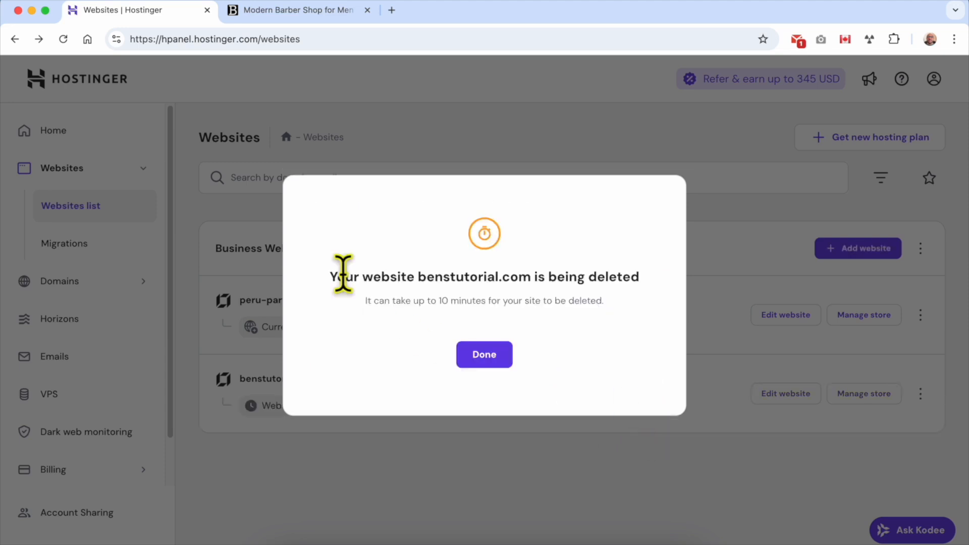
pyautogui.moveTo(310, 276); pyautogui.dragTo(663, 281)
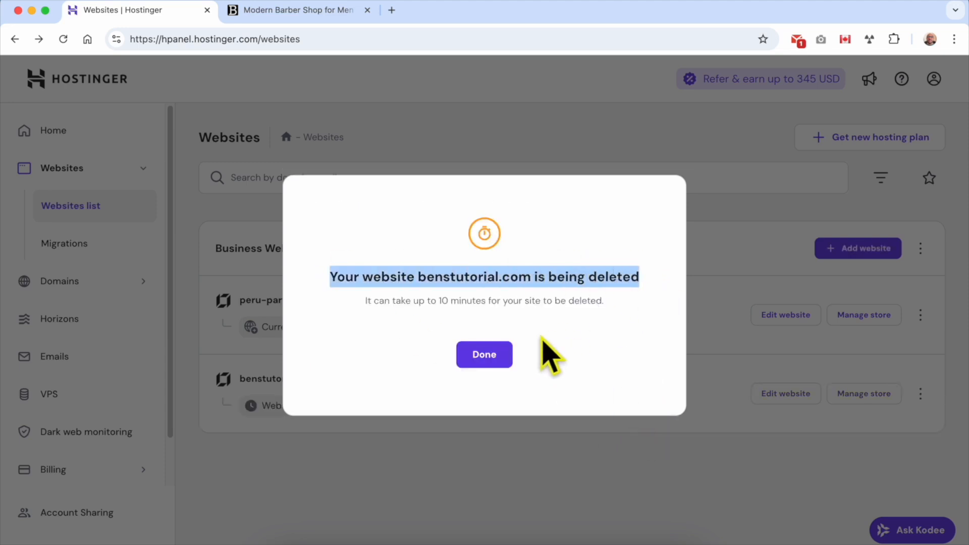
pyautogui.click(485, 355)
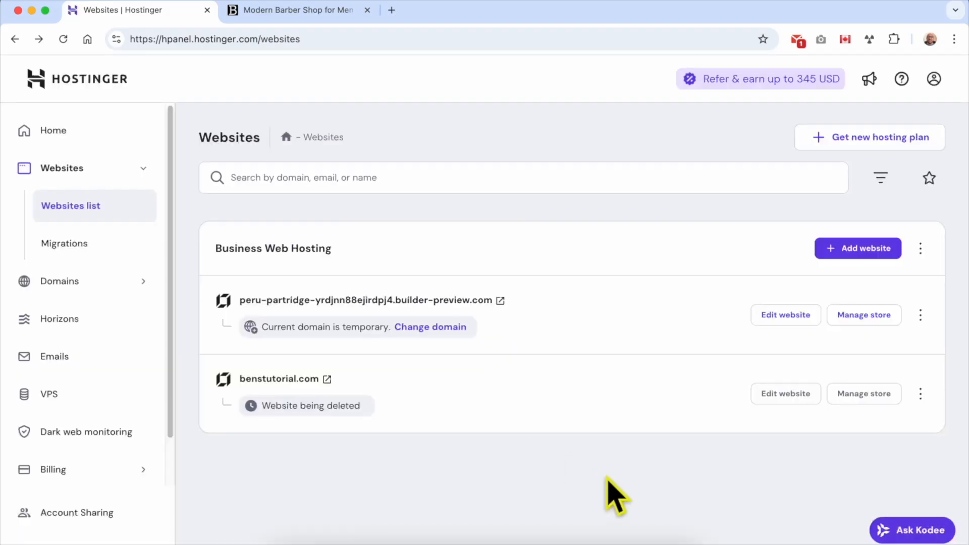
pyautogui.click(64, 41)
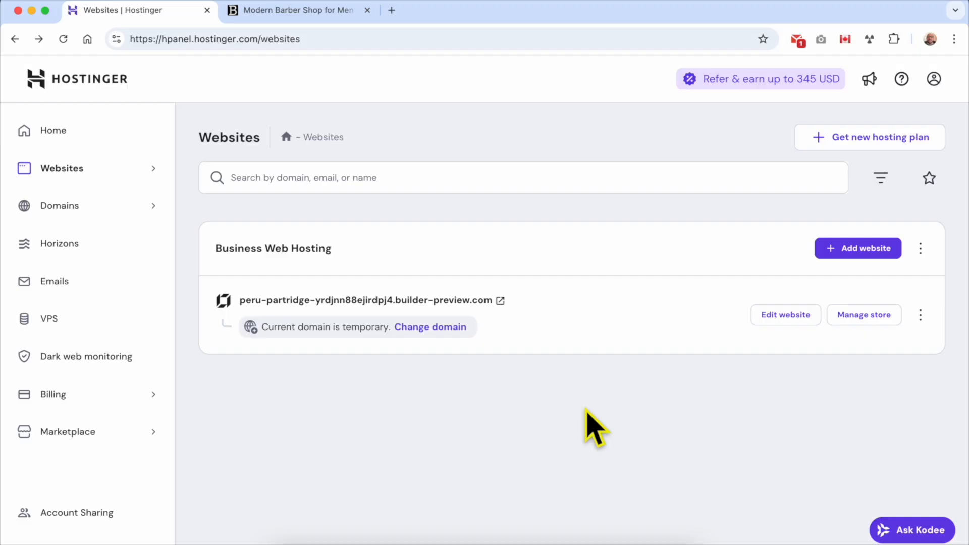
# Step: Start a new WordPress website on the Business Web Hosting plan, review the admin languages, and accept the prefilled English (United States) login details
pyautogui.click(860, 255)
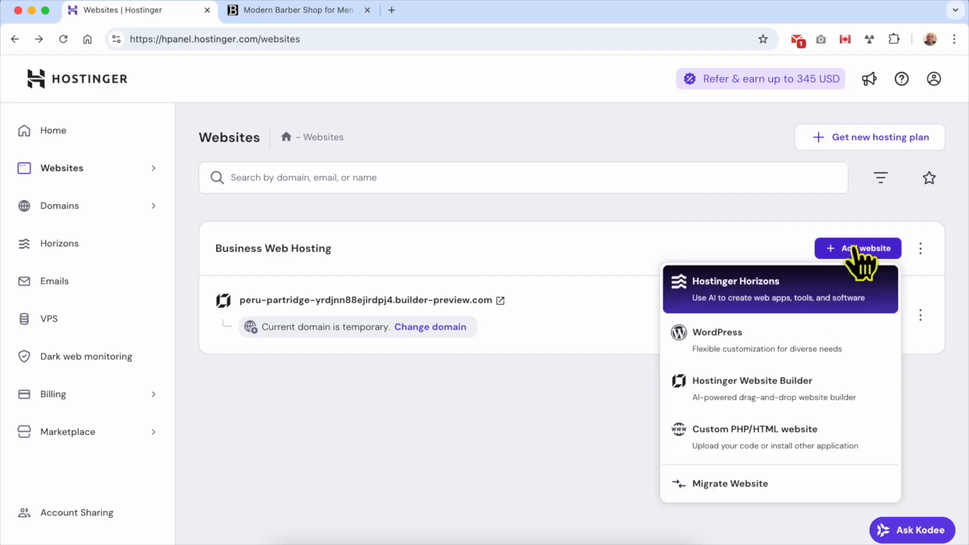
pyautogui.click(767, 353)
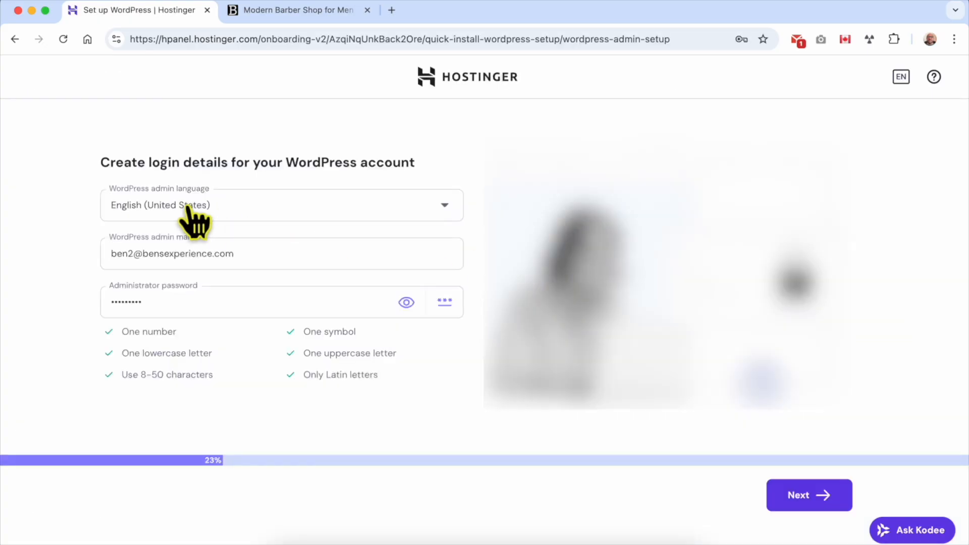
pyautogui.click(204, 205)
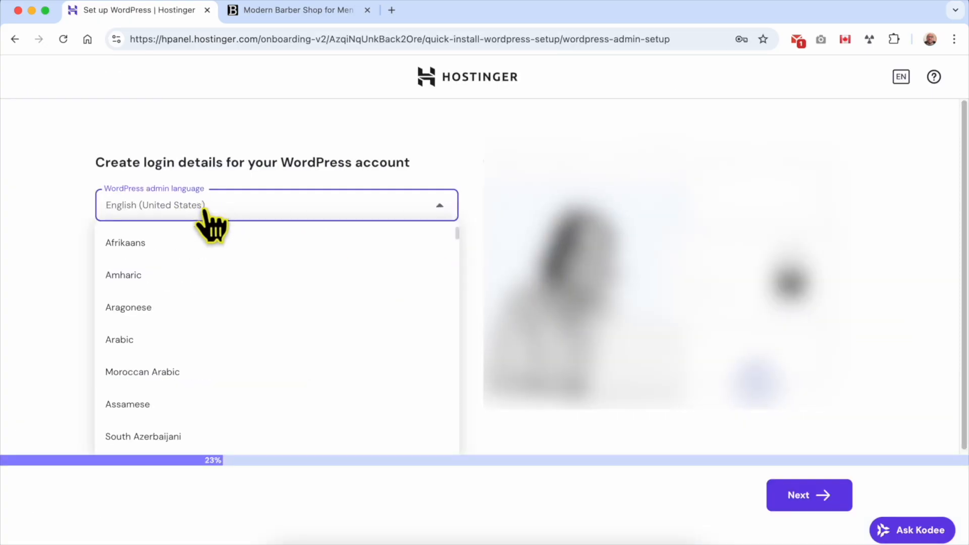
pyautogui.scroll(-3, 196, 438)
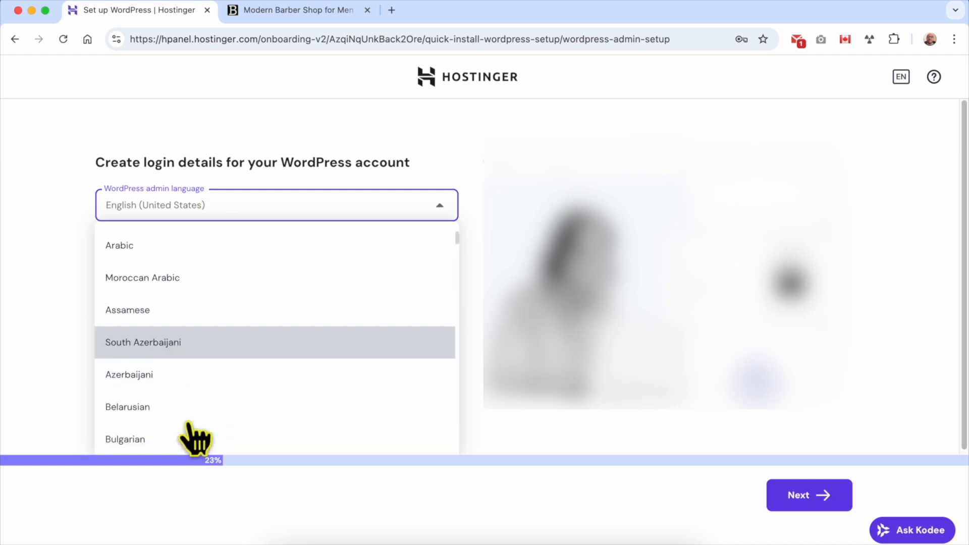
pyautogui.scroll(3, 189, 357)
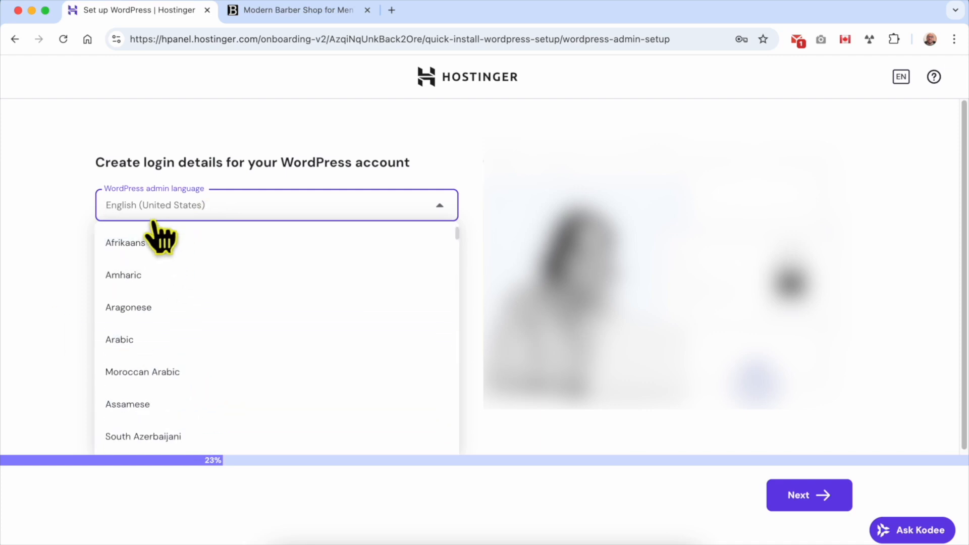
pyautogui.click(87, 226)
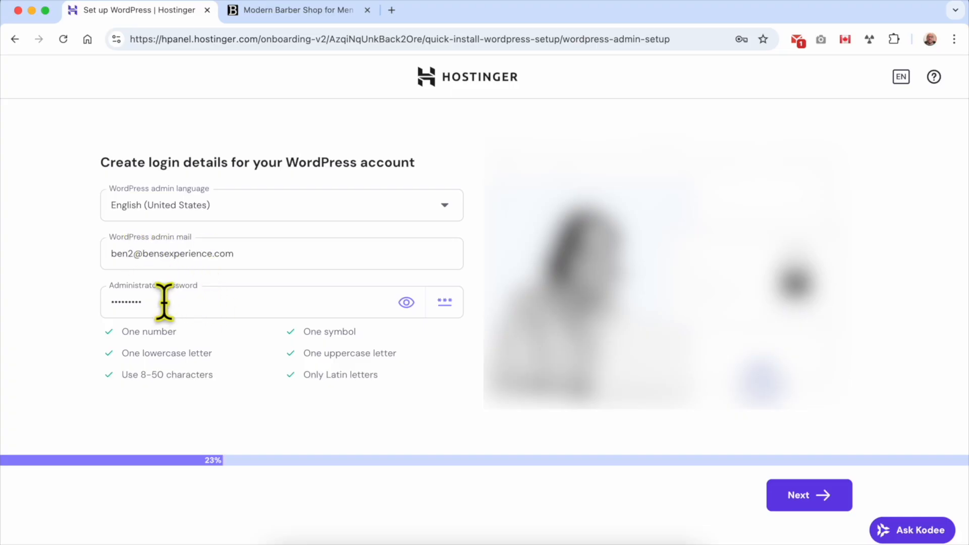
pyautogui.click(821, 510)
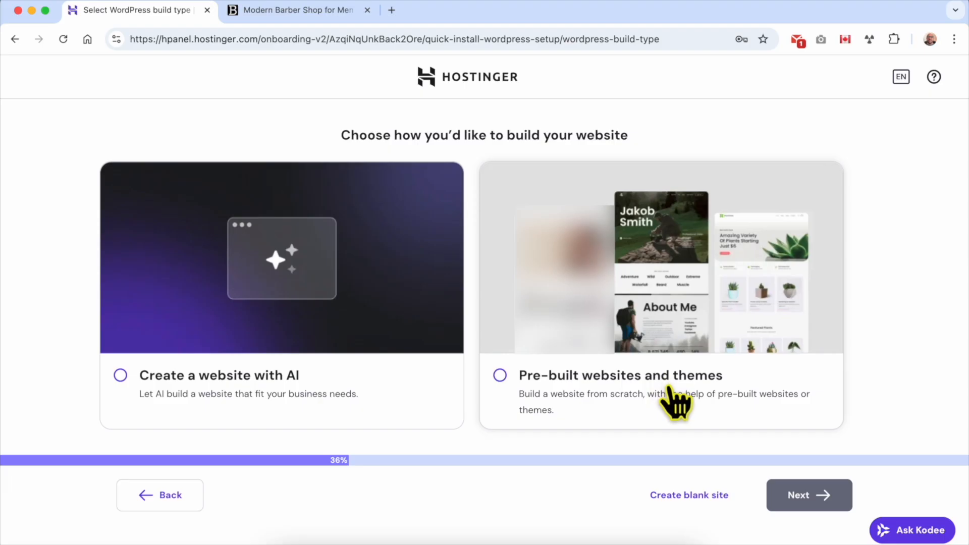
# Step: Choose to build from pre-built websites and themes, and select the Jewellery Store template
pyautogui.click(600, 389)
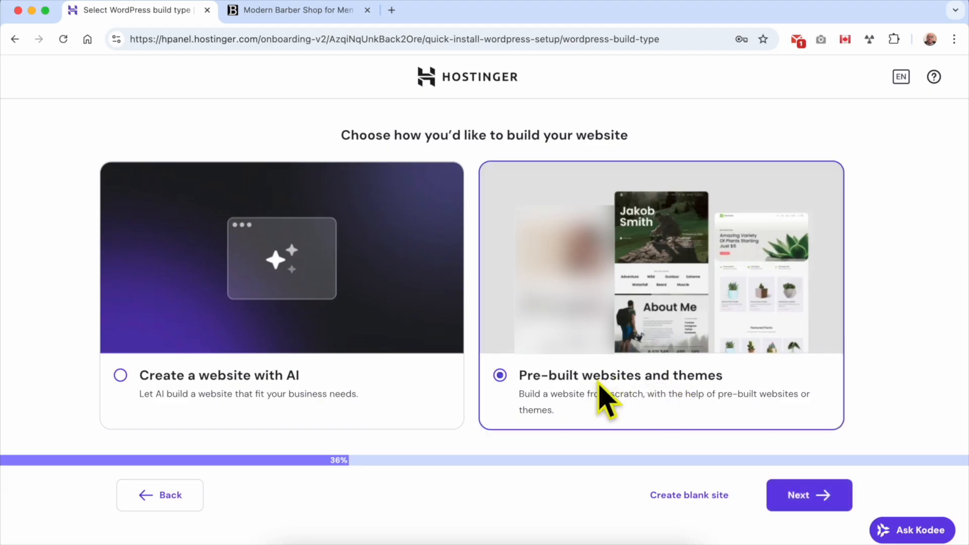
pyautogui.click(828, 520)
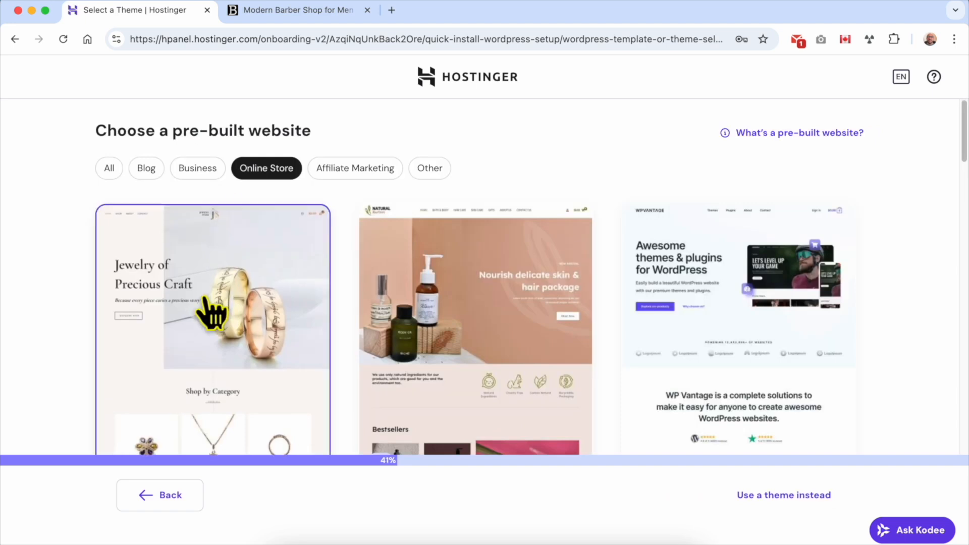
pyautogui.click(212, 296)
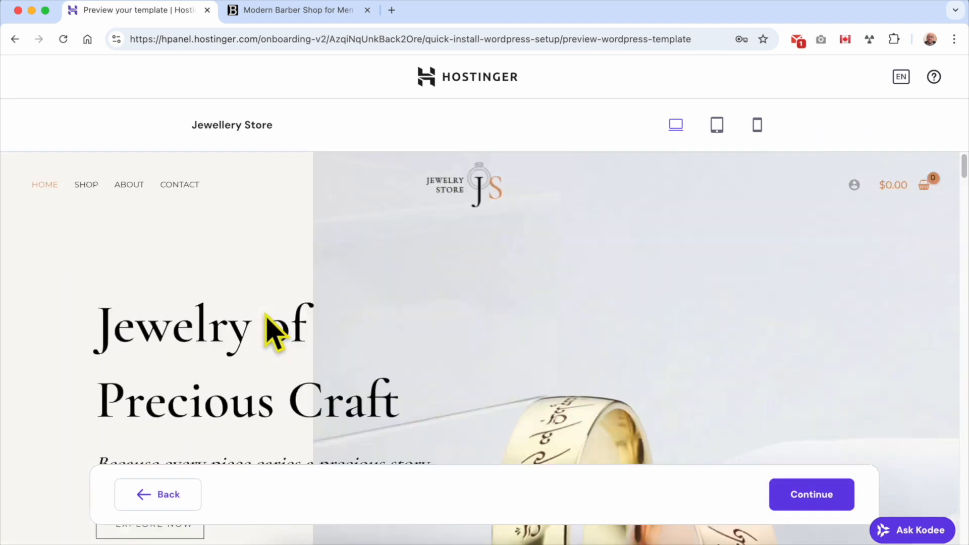
pyautogui.click(810, 497)
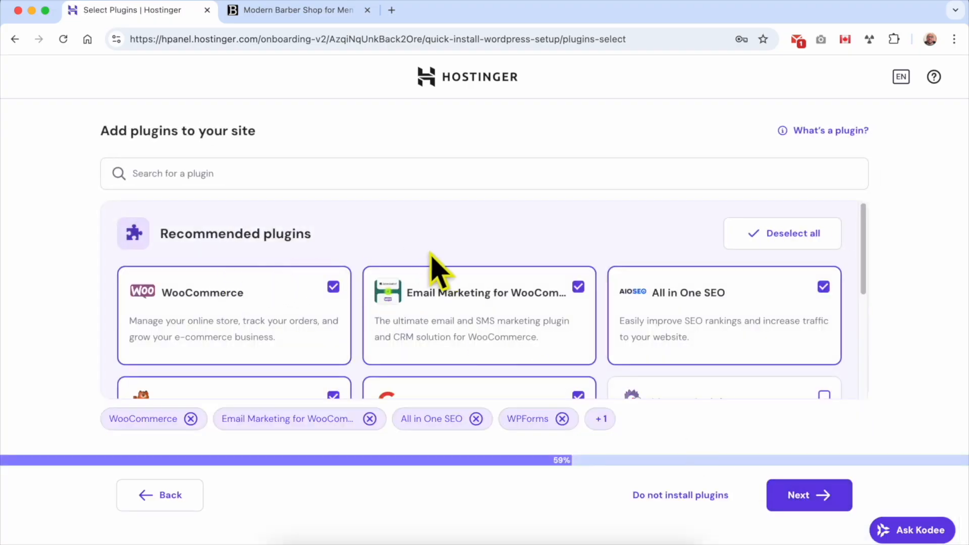
# Step: Deselect the WooCommerce, Email Marketing for WooCommerce and WPForms plugins, keeping All in One SEO and Google Site Kit, and continue the setup
pyautogui.scroll(-3, 360, 291)
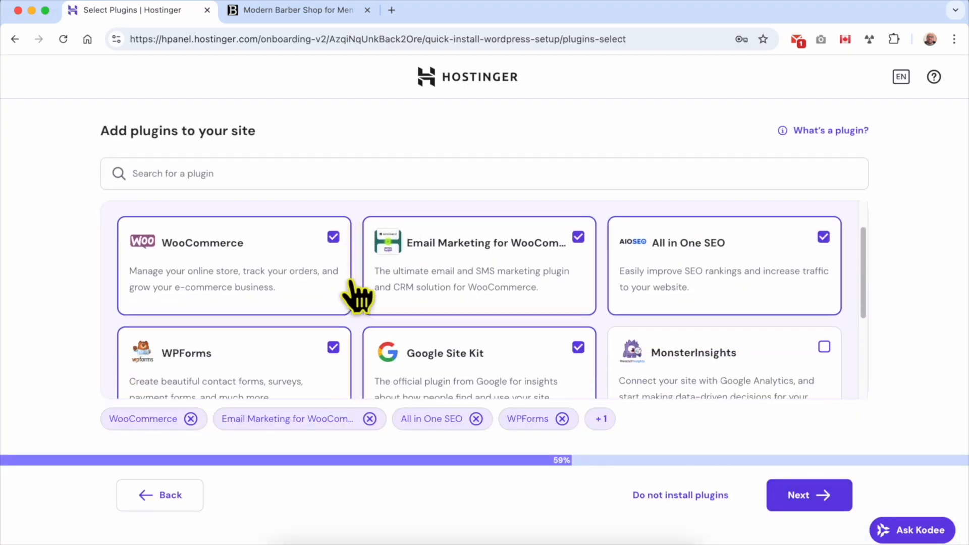
pyautogui.click(334, 225)
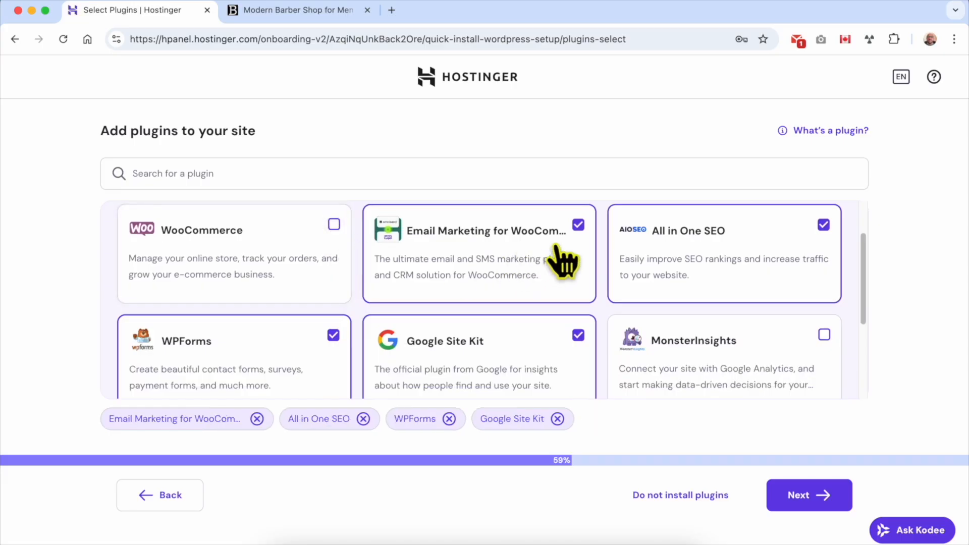
pyautogui.click(581, 230)
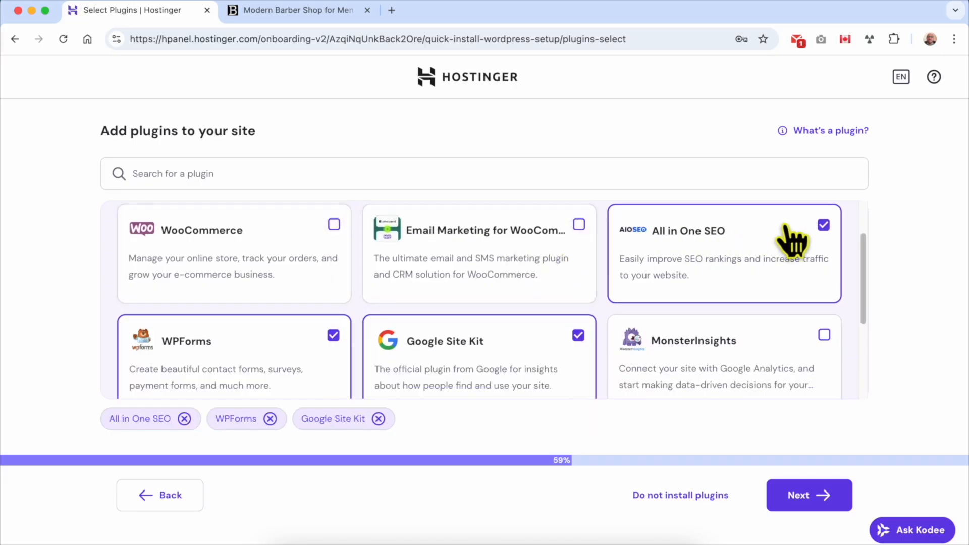
pyautogui.click(333, 335)
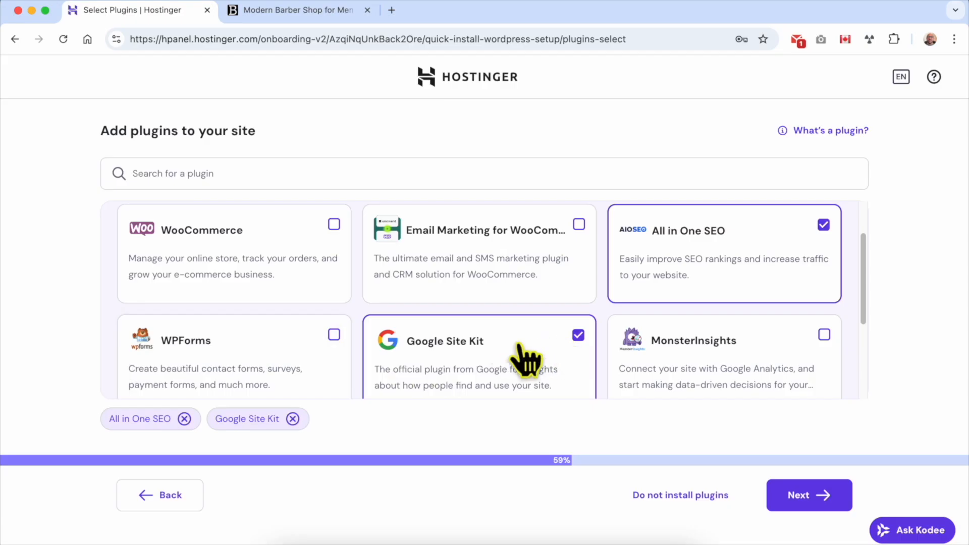
pyautogui.scroll(-3, 768, 362)
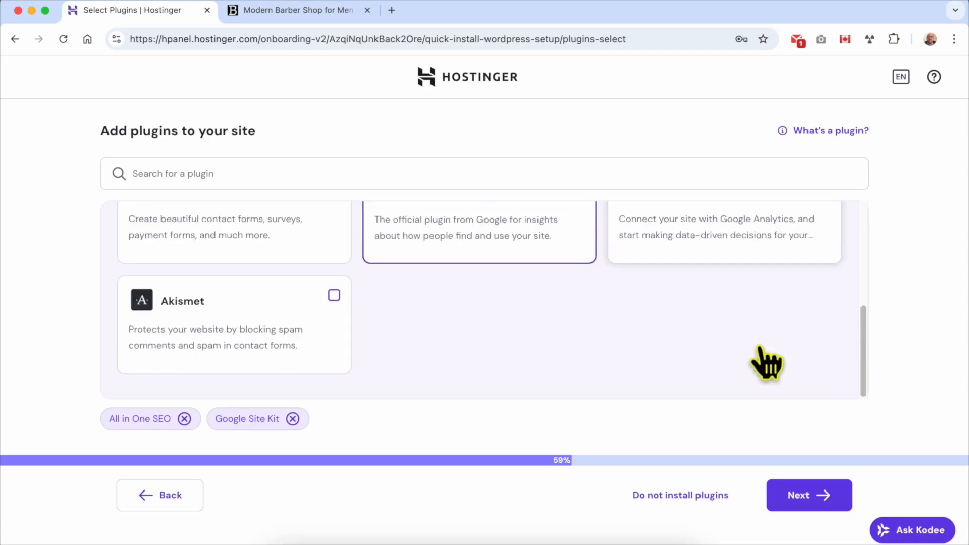
pyautogui.click(801, 498)
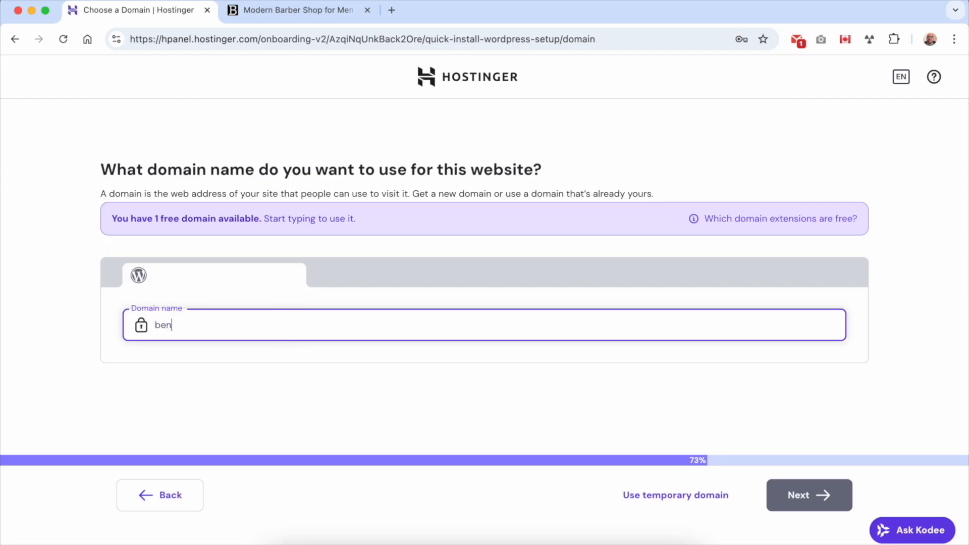
# Step: Assign the already owned domain benstutorial.com to the new website
pyautogui.write('tutorial.com')
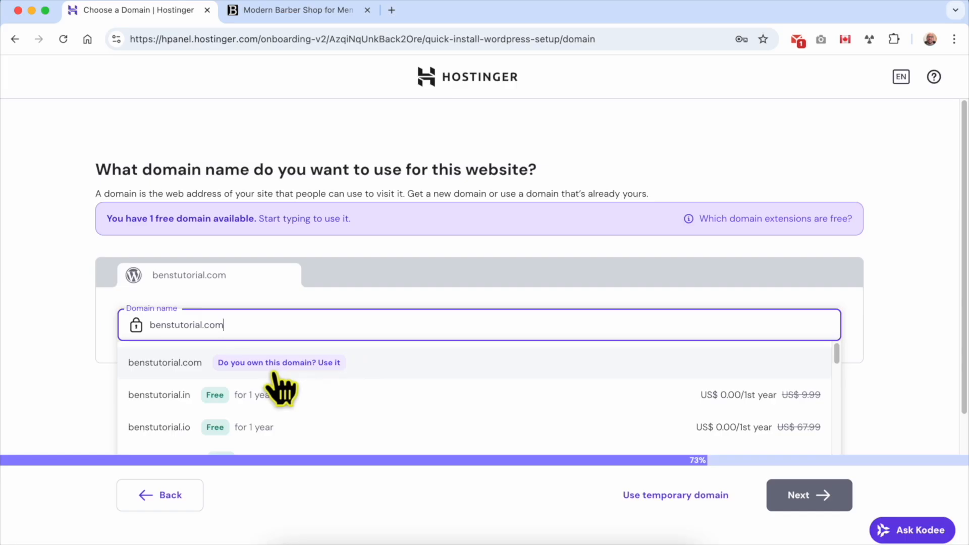
pyautogui.click(384, 371)
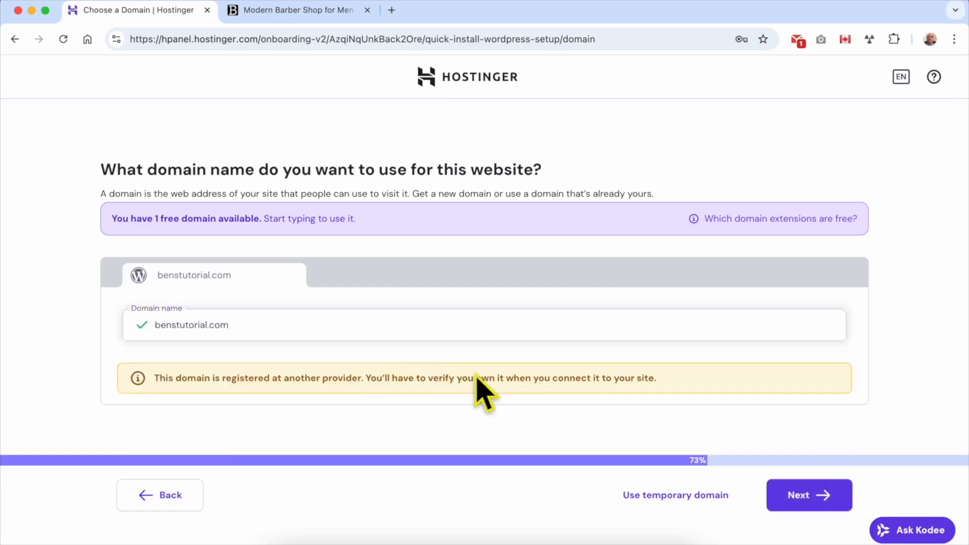
pyautogui.click(823, 503)
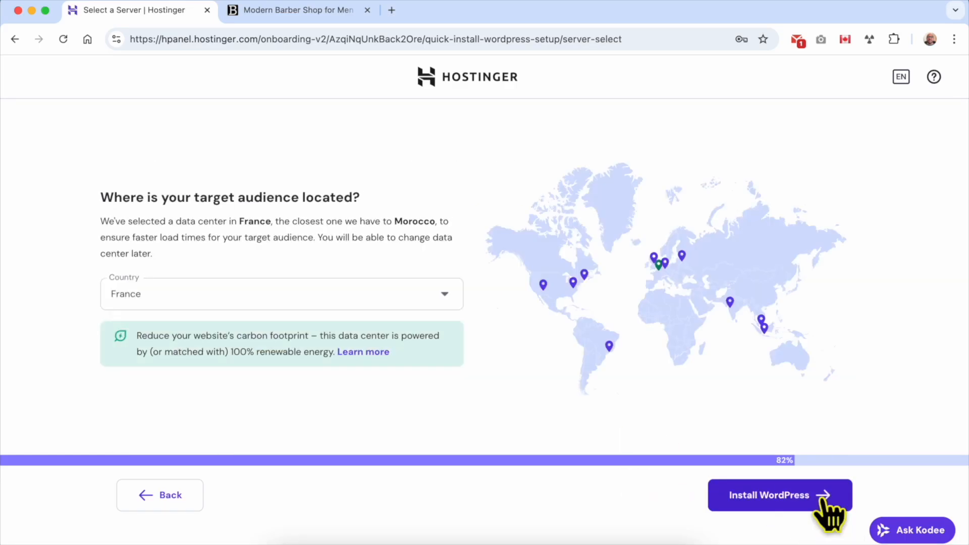
# Step: Set the data center to United States, North Carolina and install WordPress
pyautogui.click(302, 308)
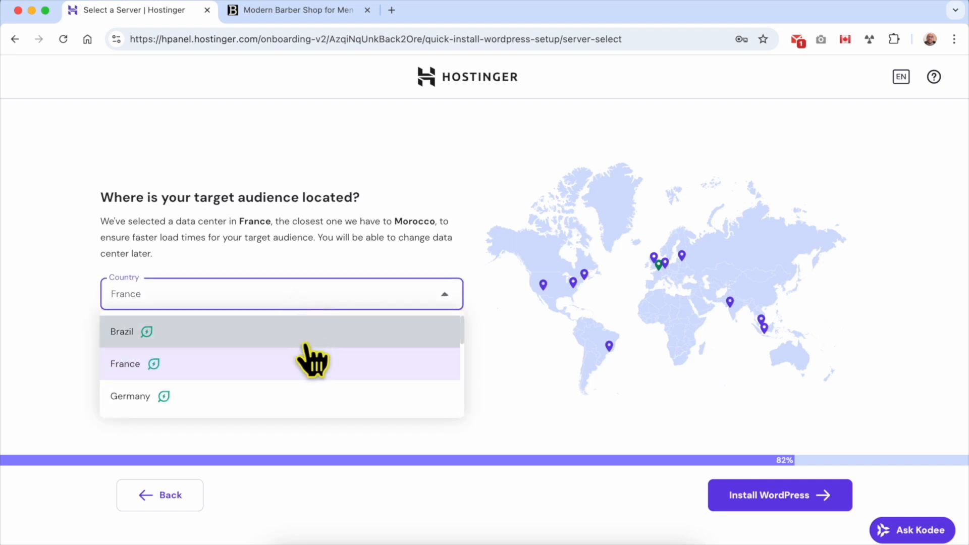
pyautogui.scroll(-3, 289, 382)
pyautogui.scroll(-10, 287, 380)
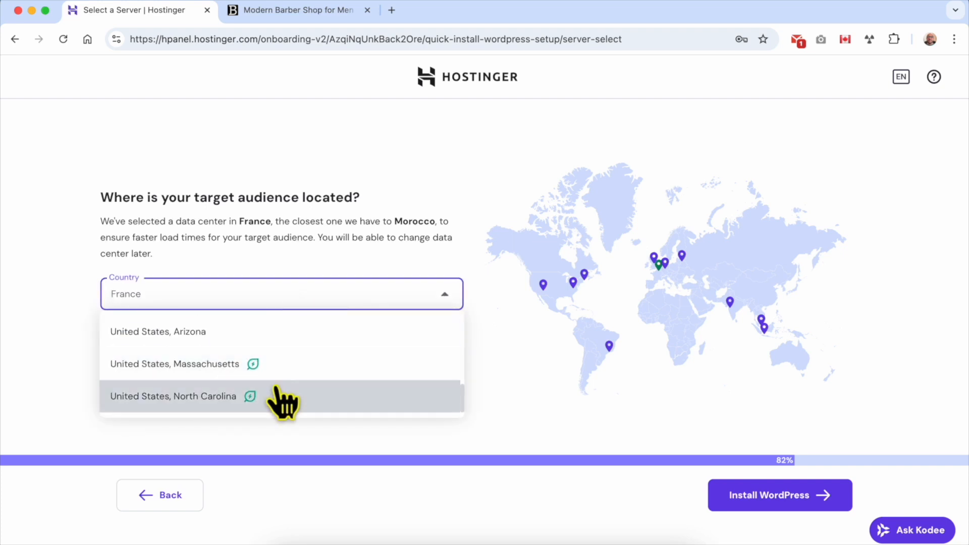
pyautogui.click(235, 396)
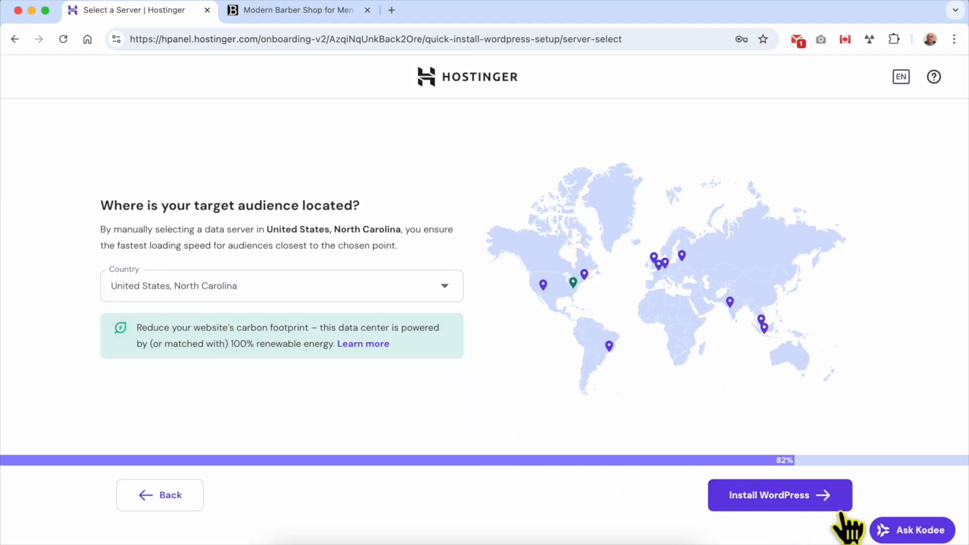
pyautogui.click(831, 503)
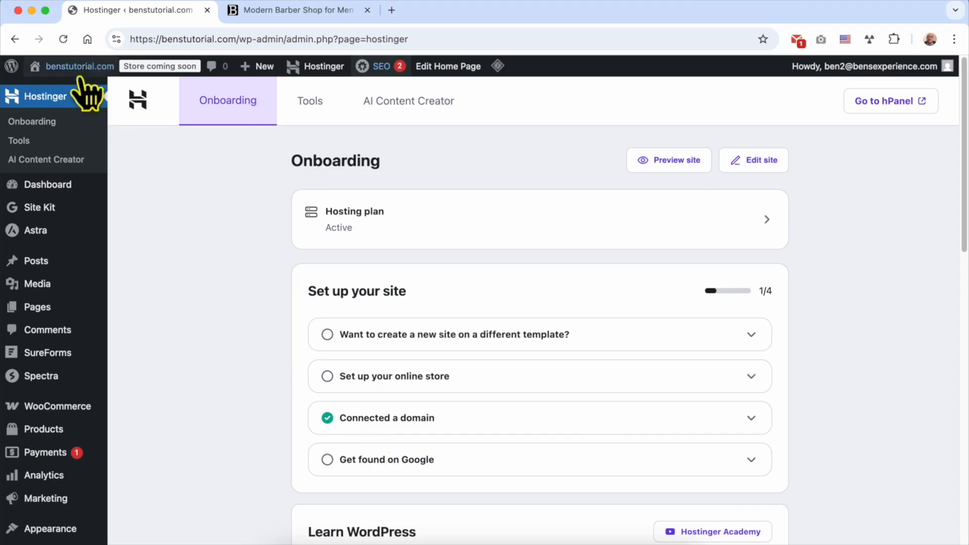
# Step: View the new WordPress home page at benstutorial.com and compare it with the old barber shop site open in the other tab
pyautogui.moveTo(80, 71)
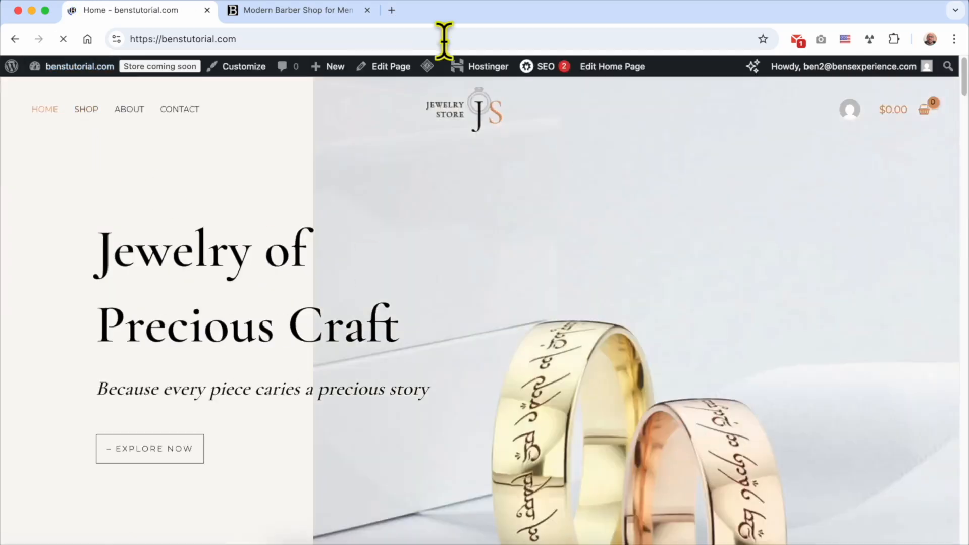
pyautogui.click(264, 21)
pyautogui.moveTo(260, 39); pyautogui.dragTo(186, 38)
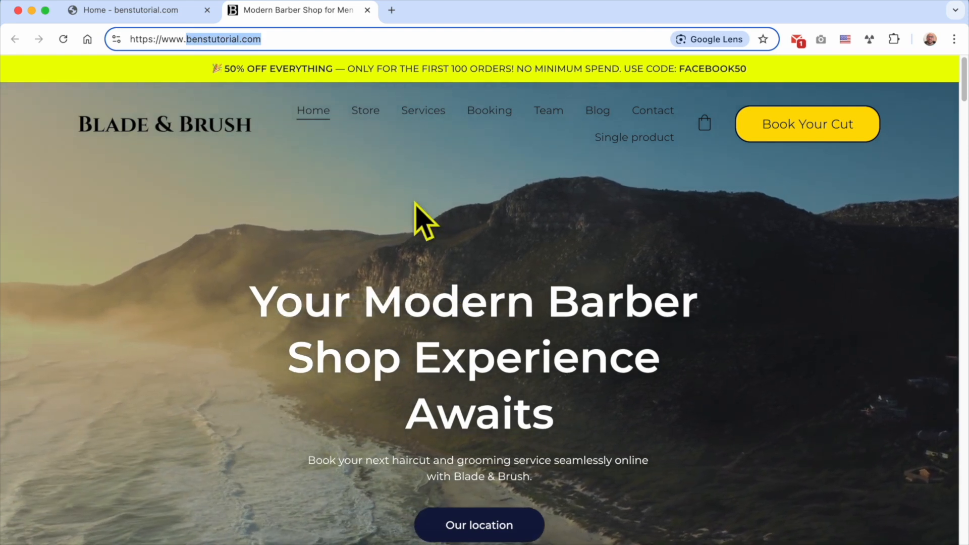
pyautogui.click(135, 0)
pyautogui.click(117, 25)
pyautogui.click(128, 10)
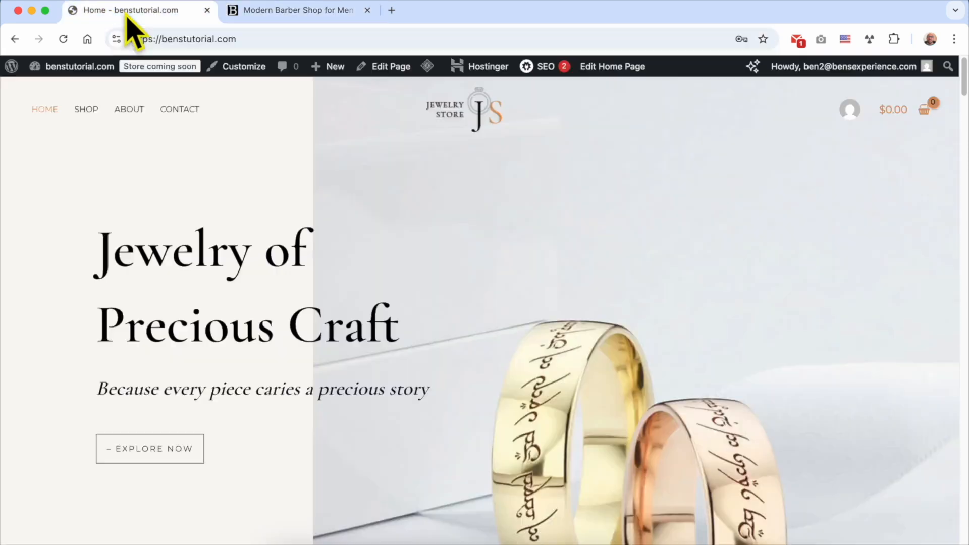